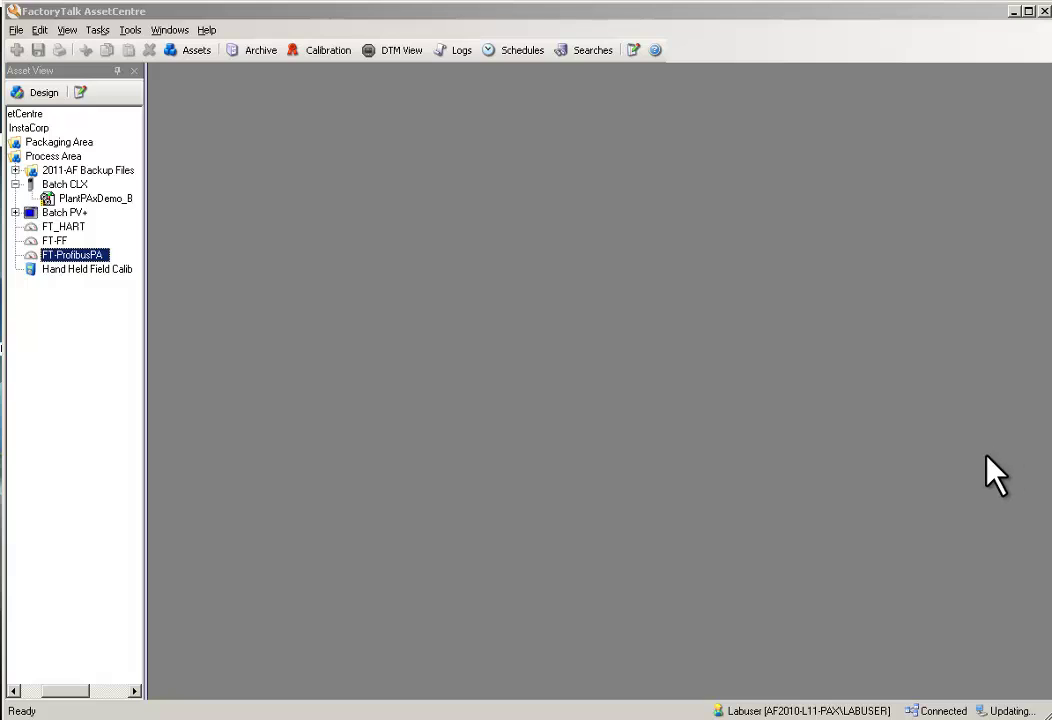
# Step: From Tasks > DTM Networks, add an RSLinx 1756 Backplane DTM beneath Host PC
pyautogui.click(100, 30)
pyautogui.click(121, 71)
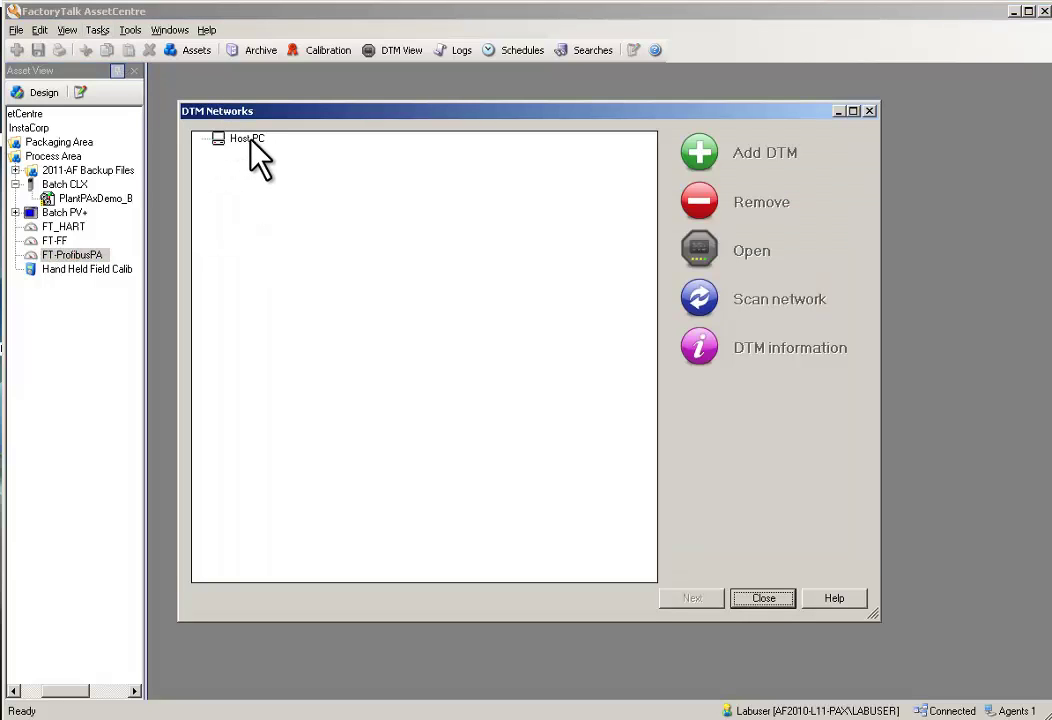
pyautogui.click(248, 142)
pyautogui.click(765, 160)
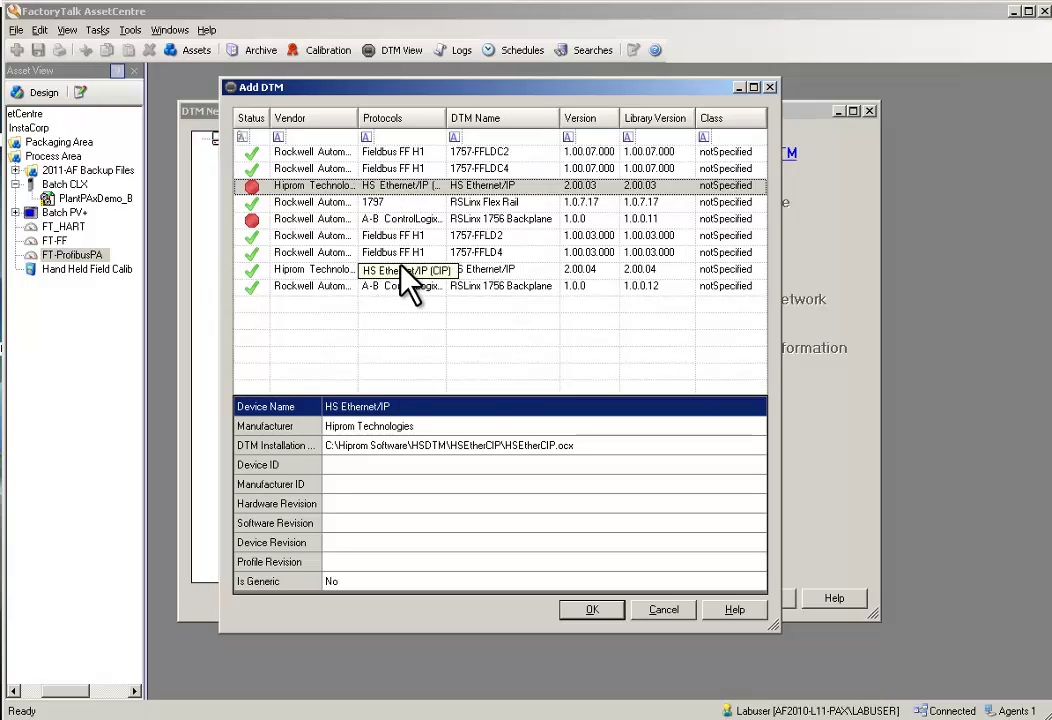
pyautogui.click(375, 287)
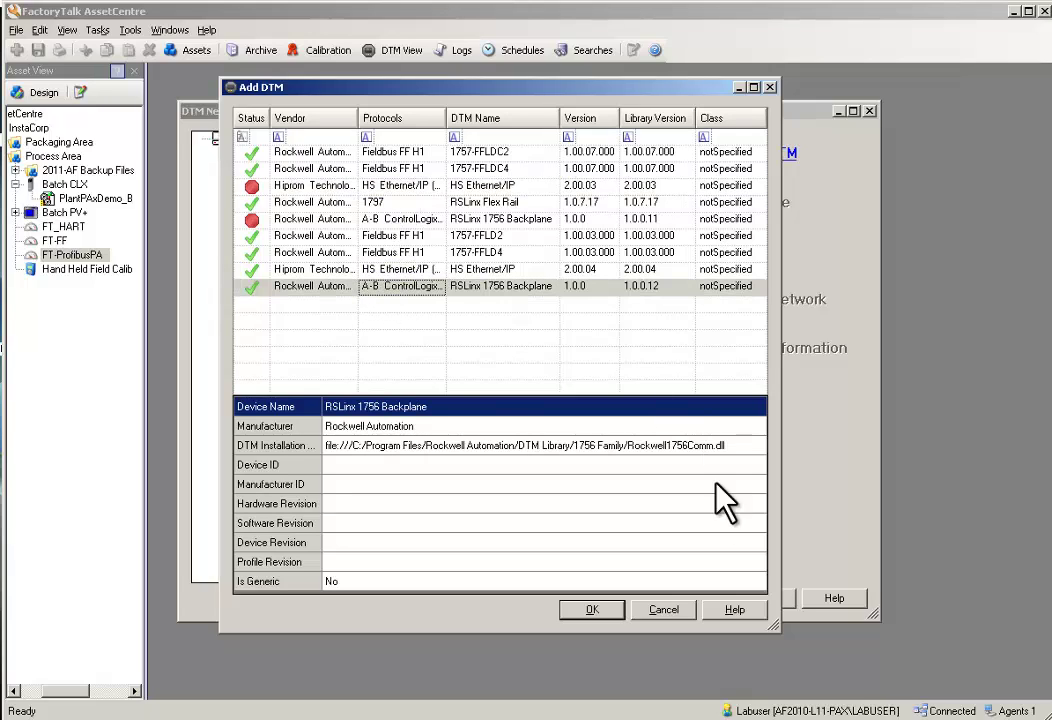
pyautogui.click(592, 610)
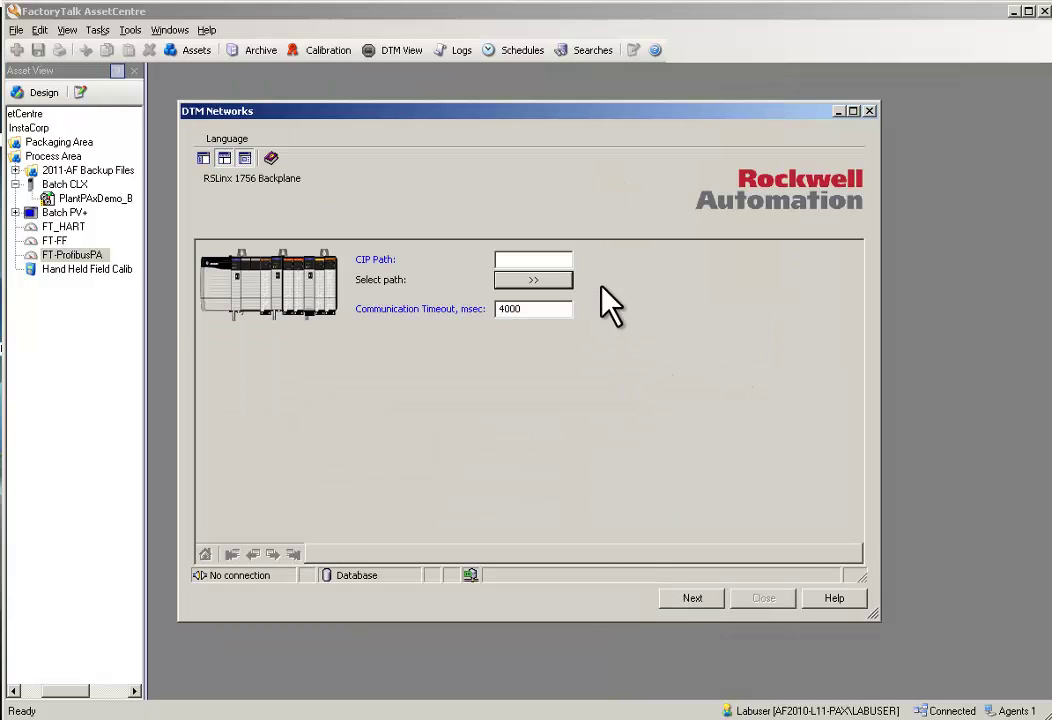
# Step: Set the backplane's CIP path to AB_ETHIP-1\192.168.1.15\Backplane and finish the setup
pyautogui.click(562, 282)
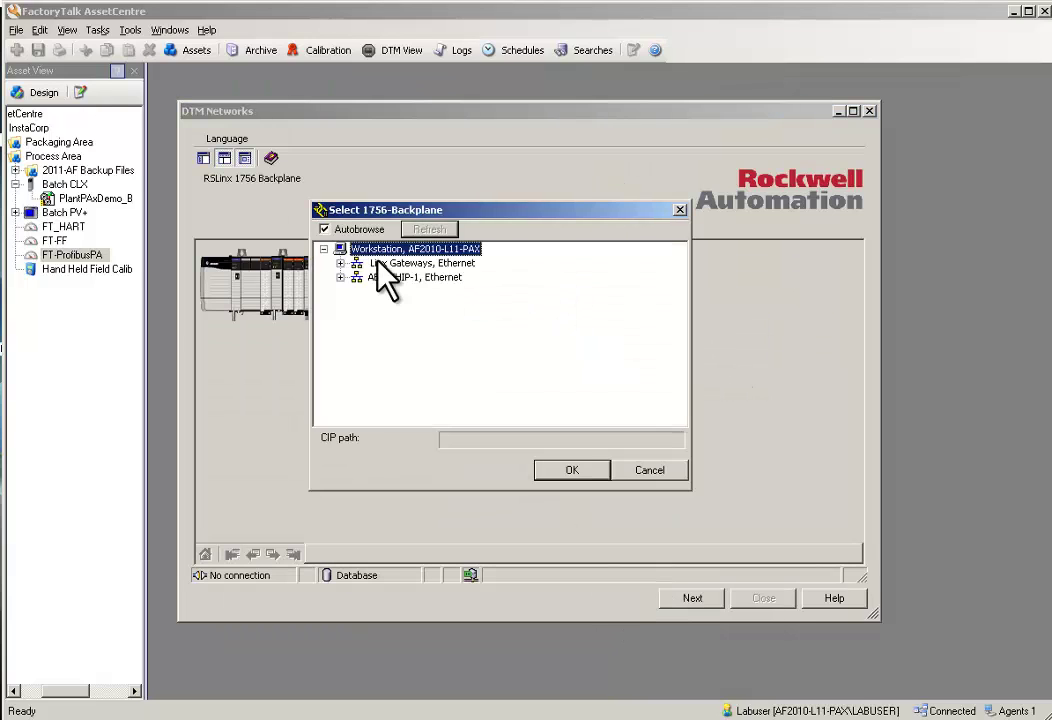
pyautogui.click(341, 277)
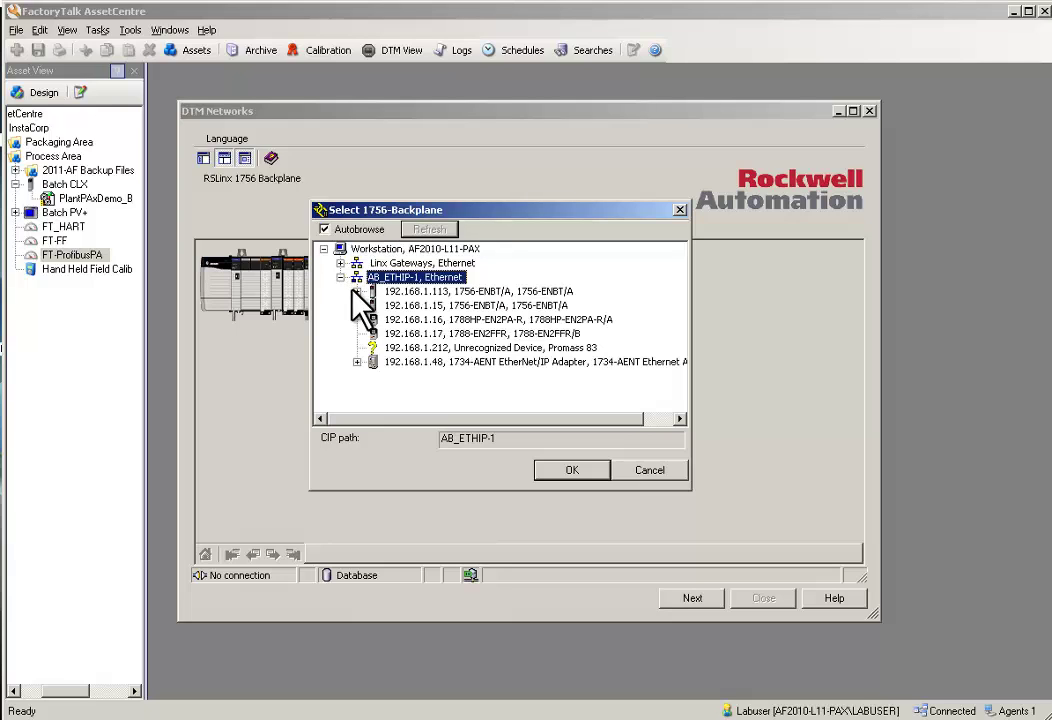
pyautogui.click(357, 305)
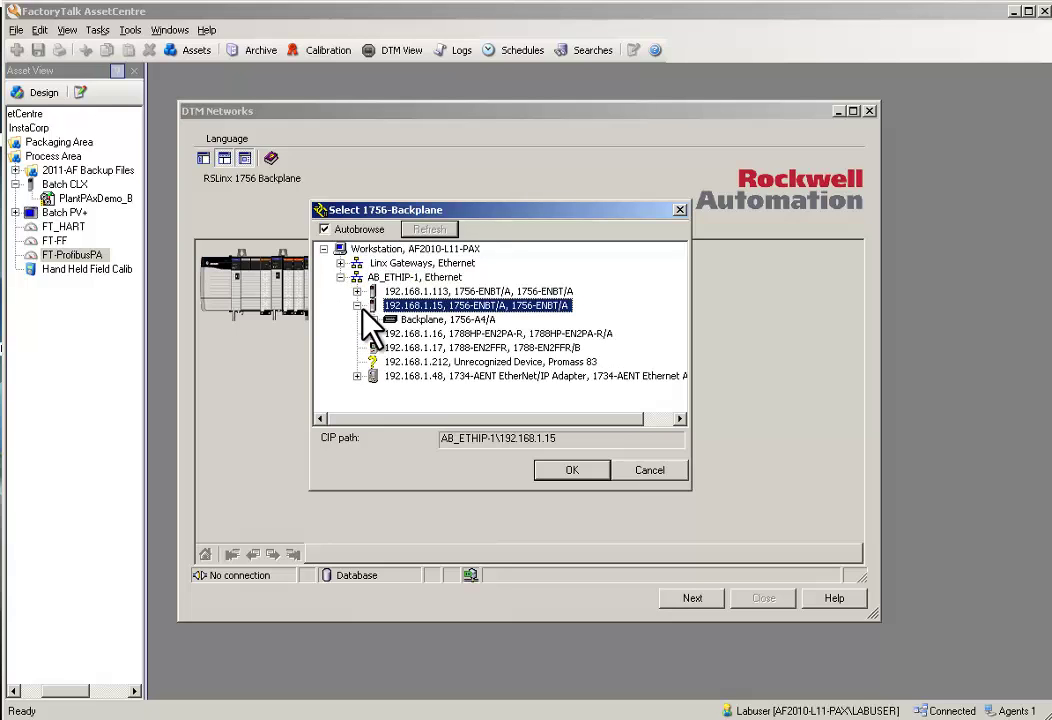
pyautogui.click(373, 319)
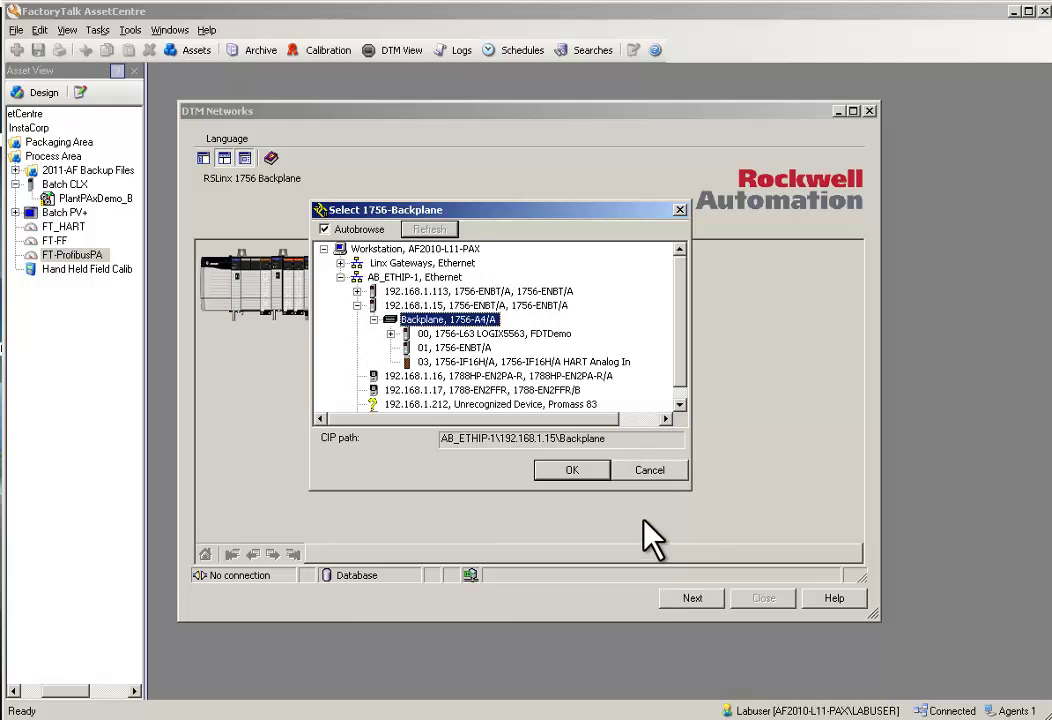
pyautogui.click(594, 474)
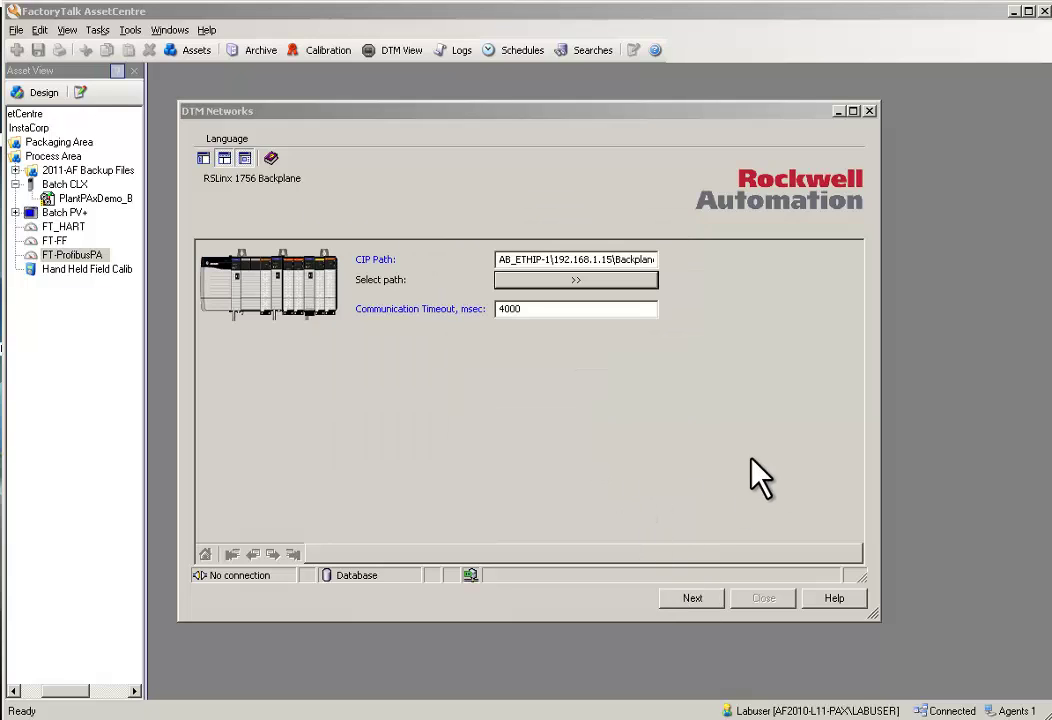
pyautogui.click(700, 600)
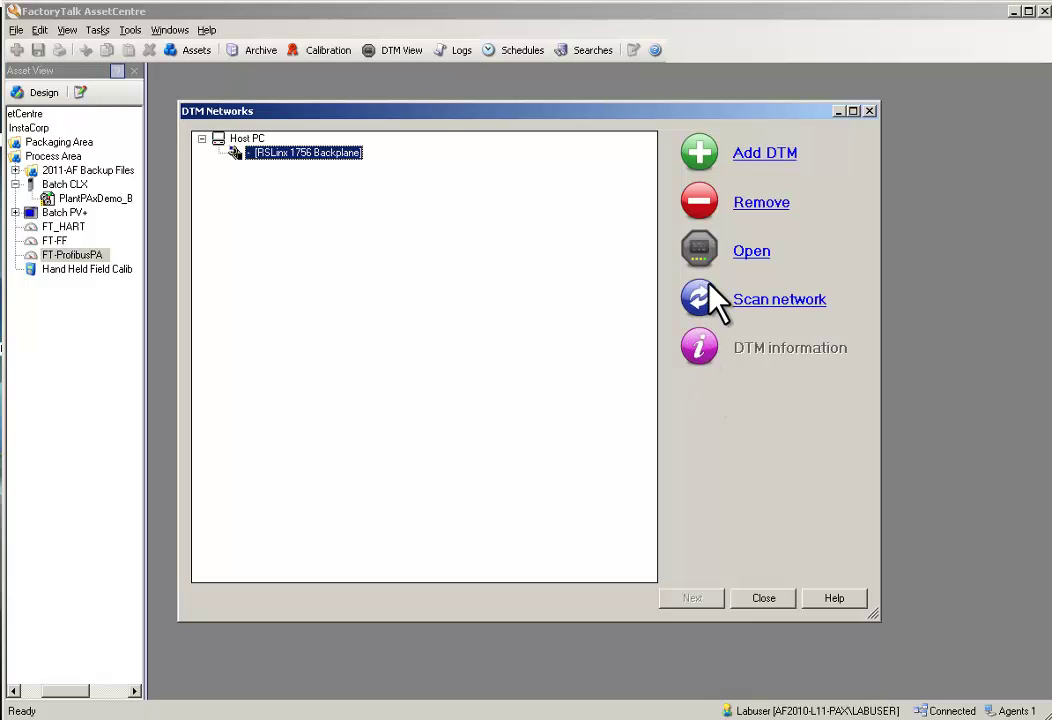
# Step: Add a 1756-IF16H HART analog input DTM to the backplane in slot 03
pyautogui.click(757, 158)
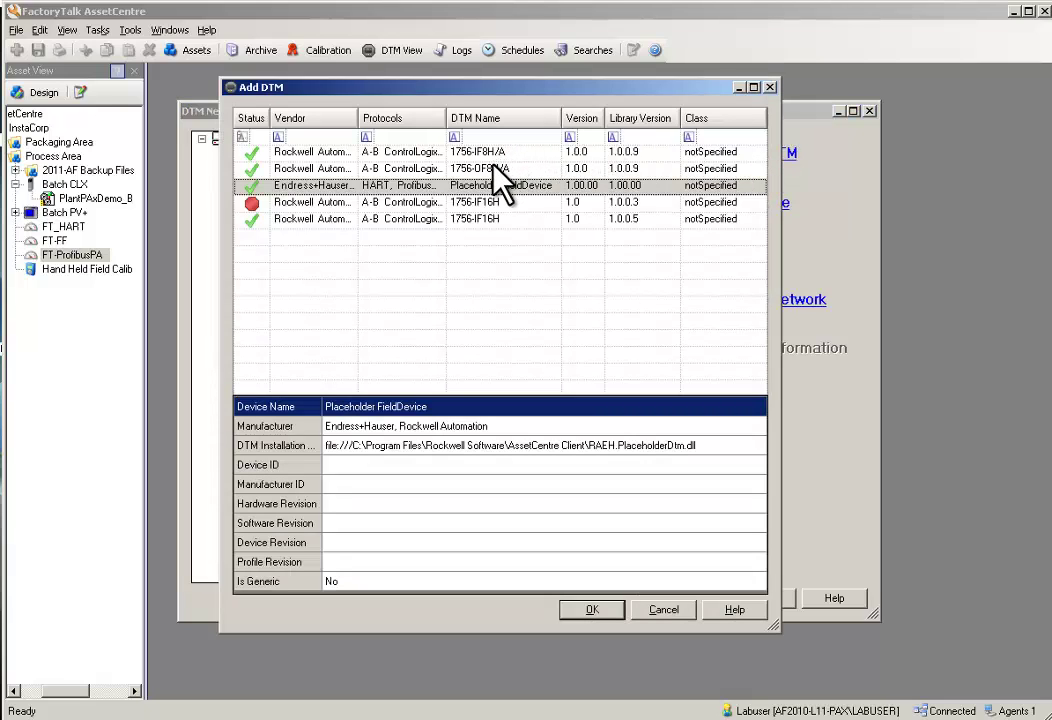
pyautogui.click(488, 219)
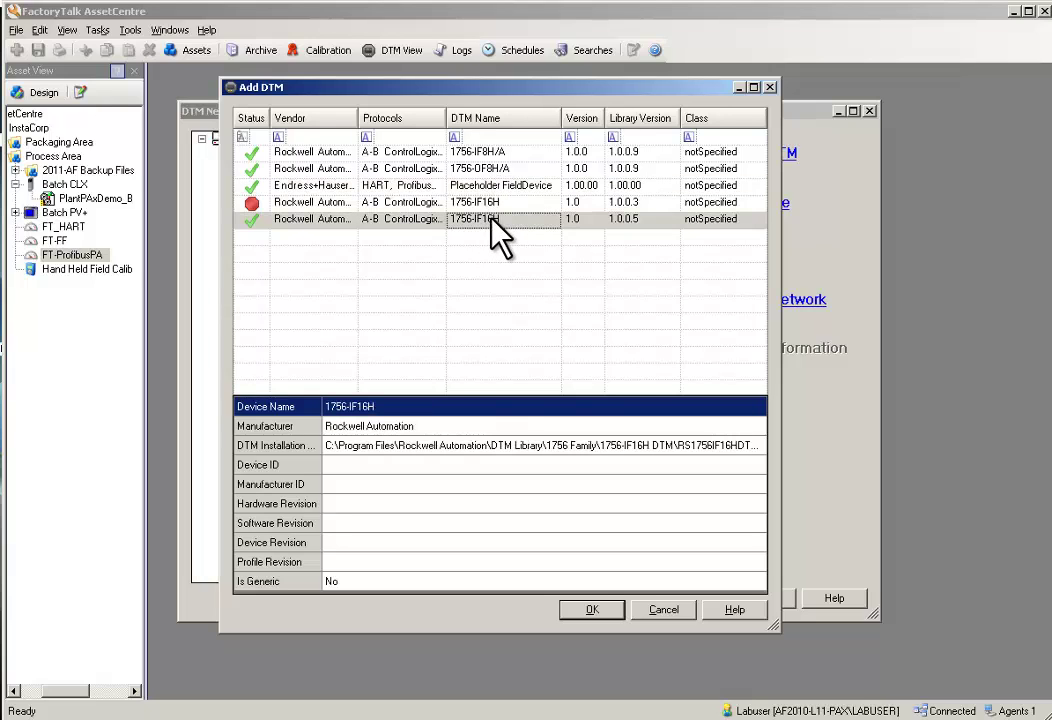
pyautogui.click(590, 612)
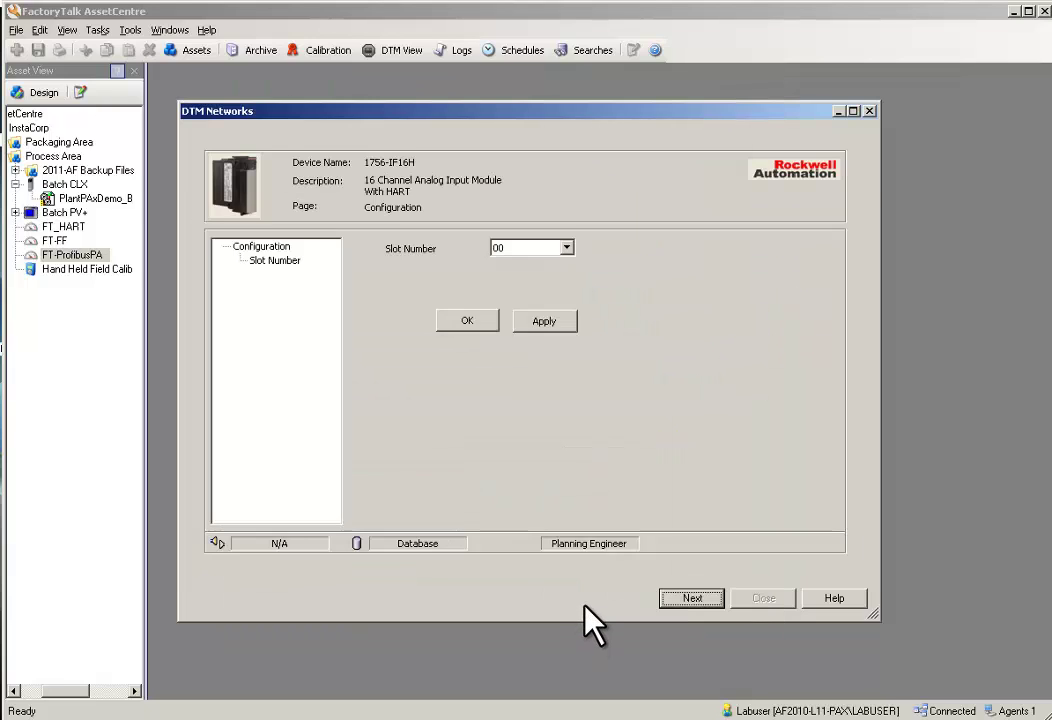
pyautogui.click(570, 249)
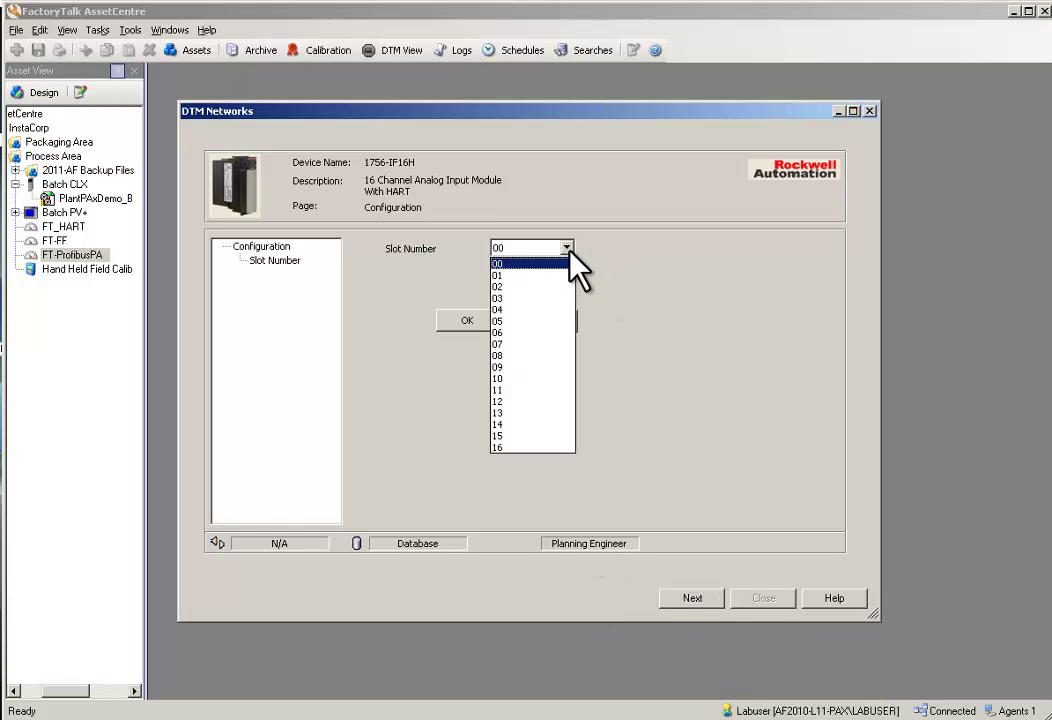
pyautogui.click(546, 298)
pyautogui.click(490, 322)
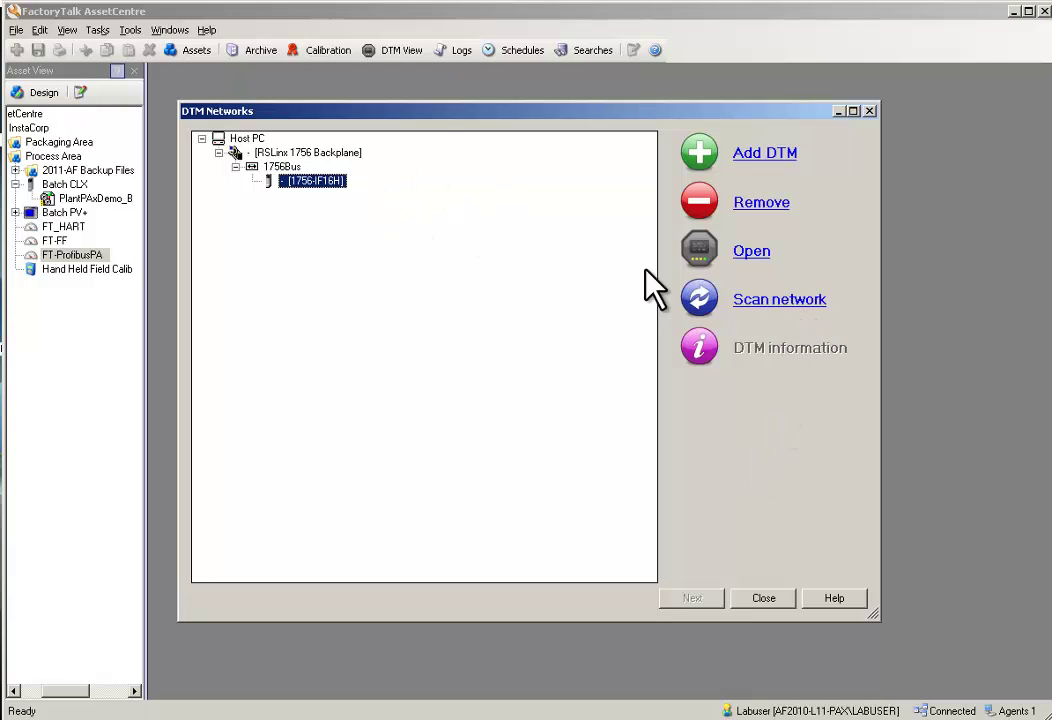
# Step: Scan channel HARTCH_00 and add the discovered PT100 Cerabar S transmitter to the project
pyautogui.click(758, 316)
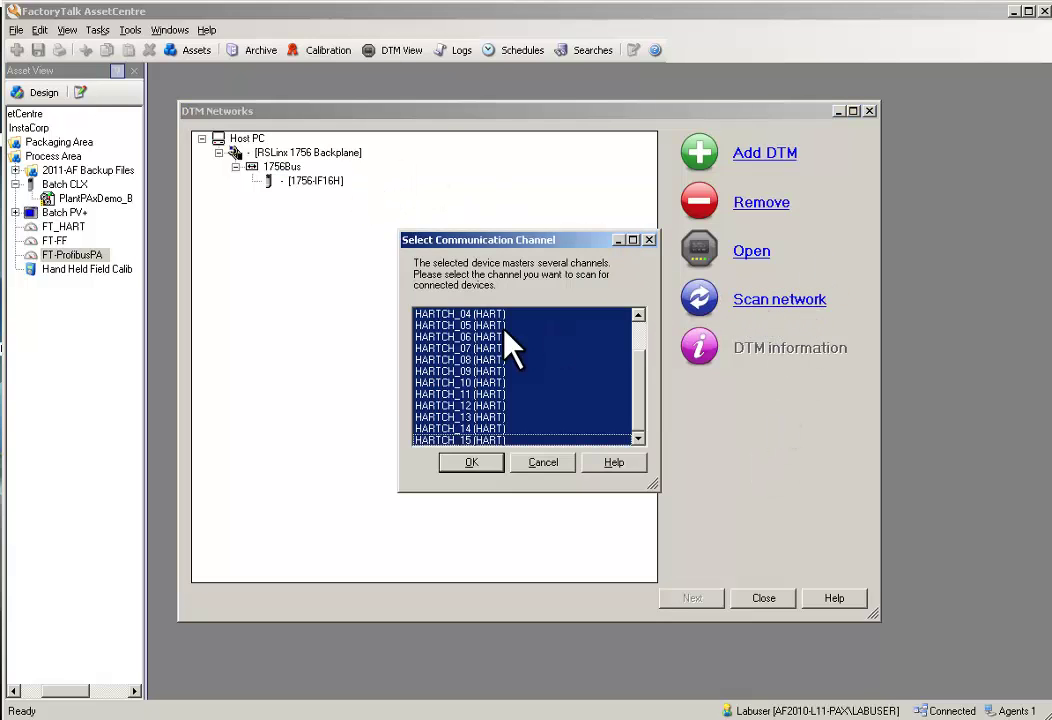
pyautogui.moveTo(641, 350); pyautogui.dragTo(646, 312)
pyautogui.click(514, 313)
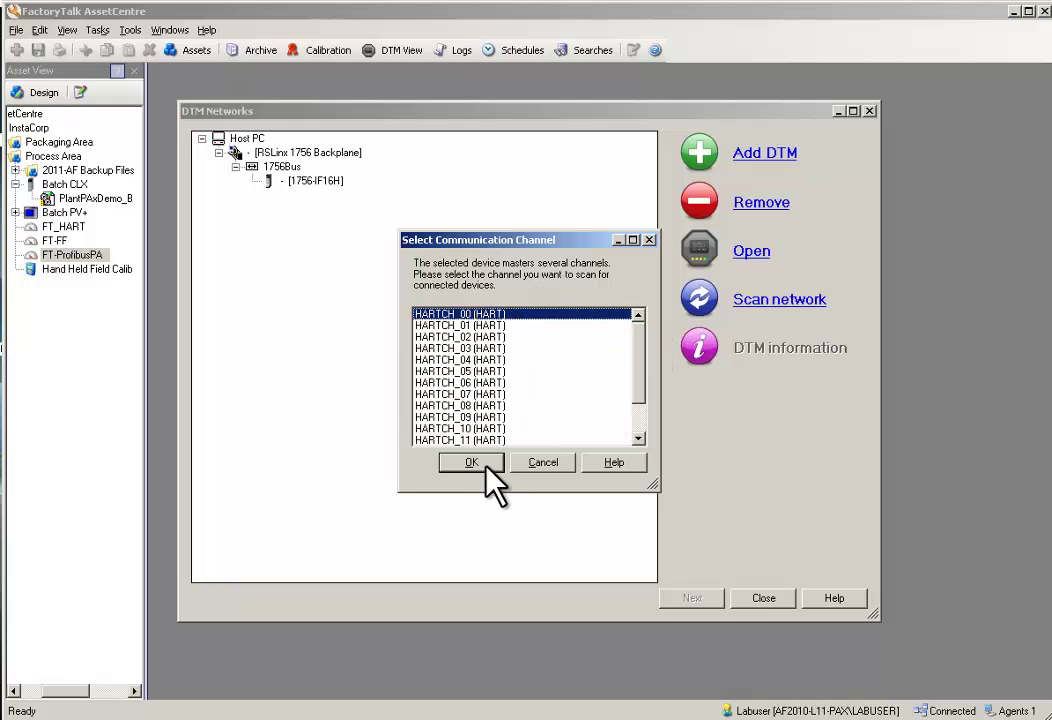
pyautogui.click(484, 465)
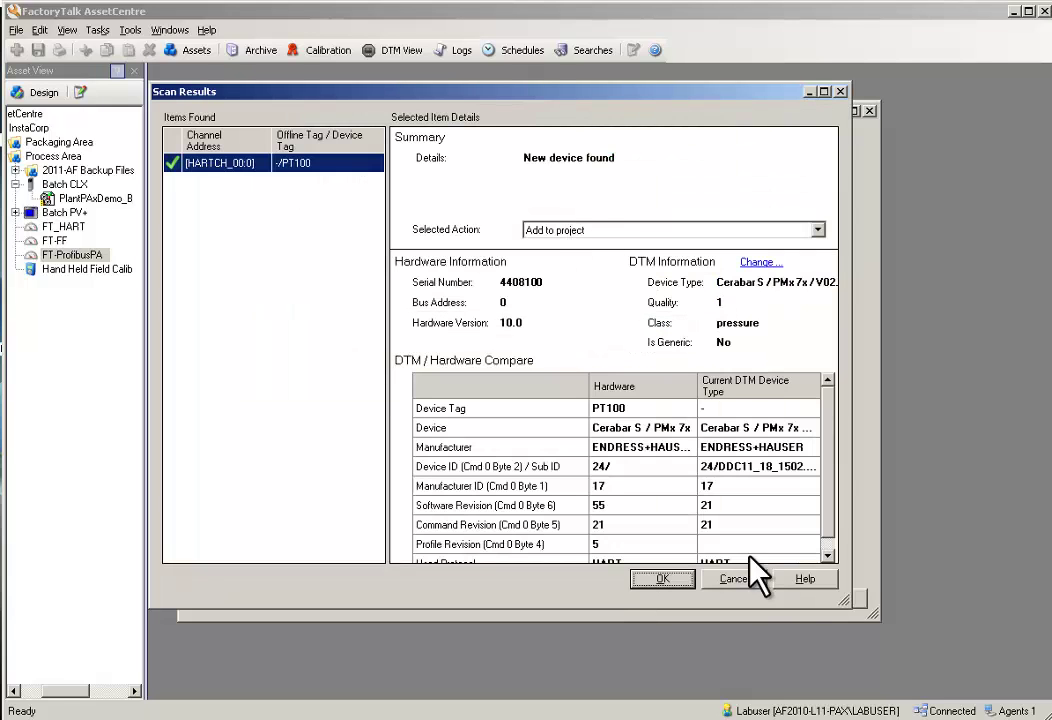
pyautogui.click(662, 579)
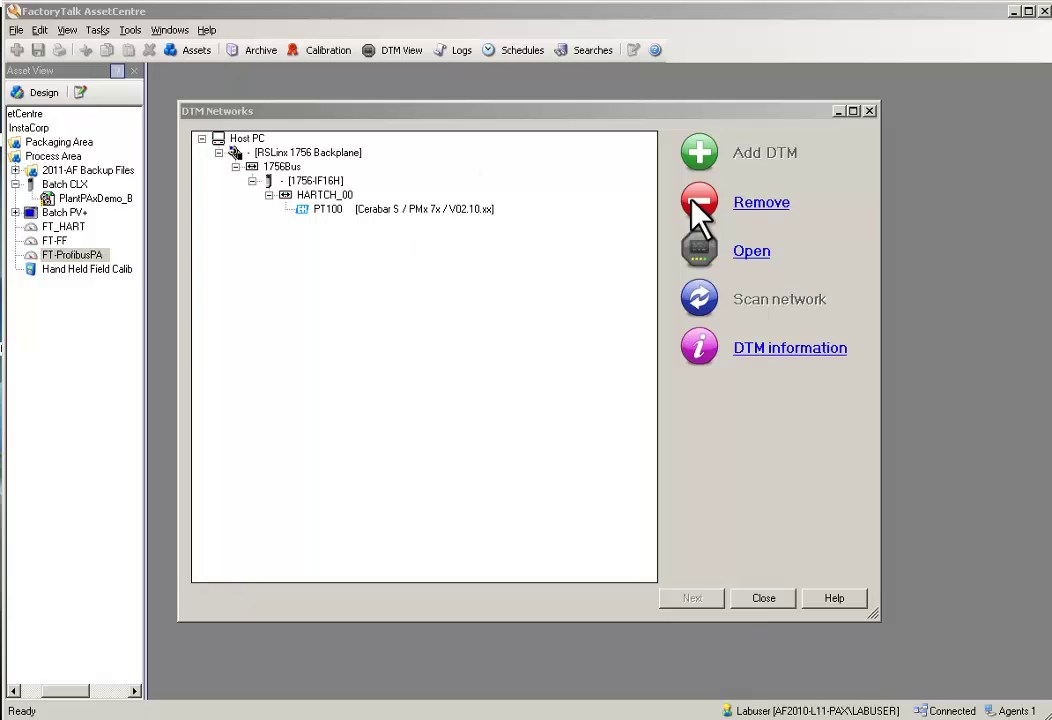
# Step: Close DTM Networks, switch the asset tree to Design mode, and bring up FT_HART's context menu
pyautogui.click(778, 602)
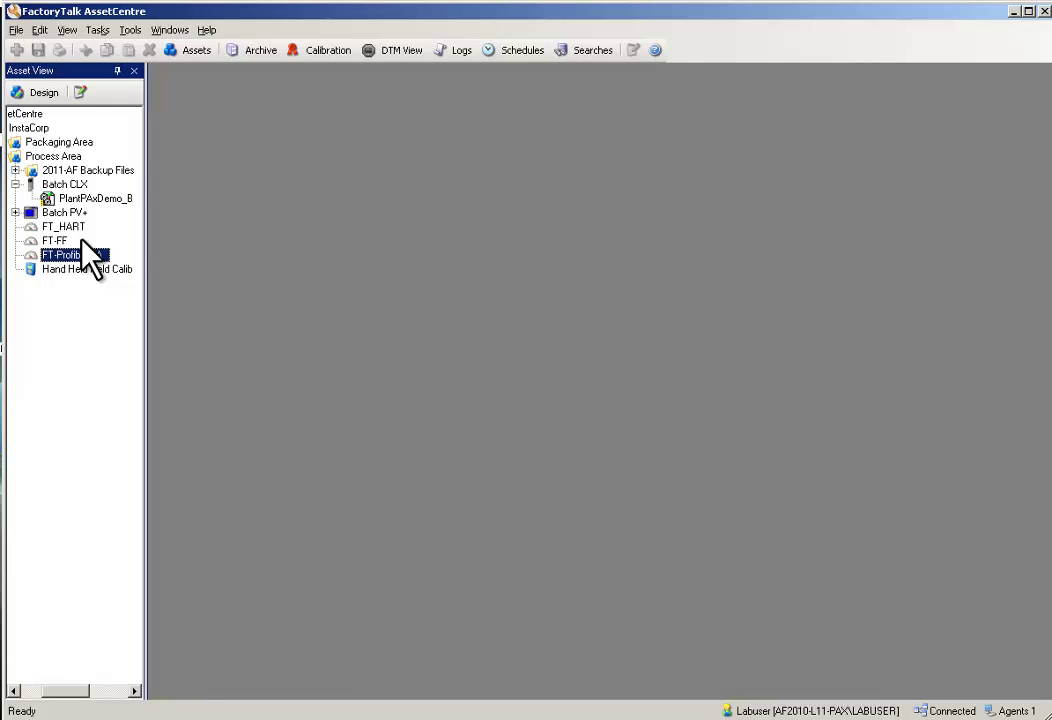
pyautogui.click(72, 227)
pyautogui.click(56, 95)
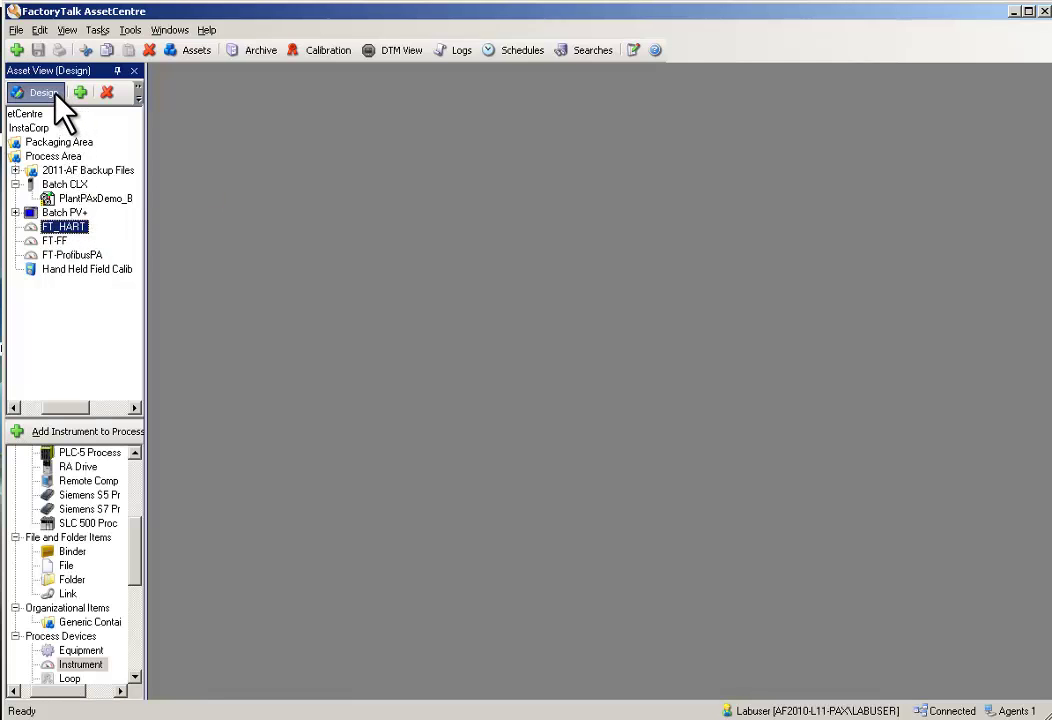
pyautogui.rightClick(64, 226)
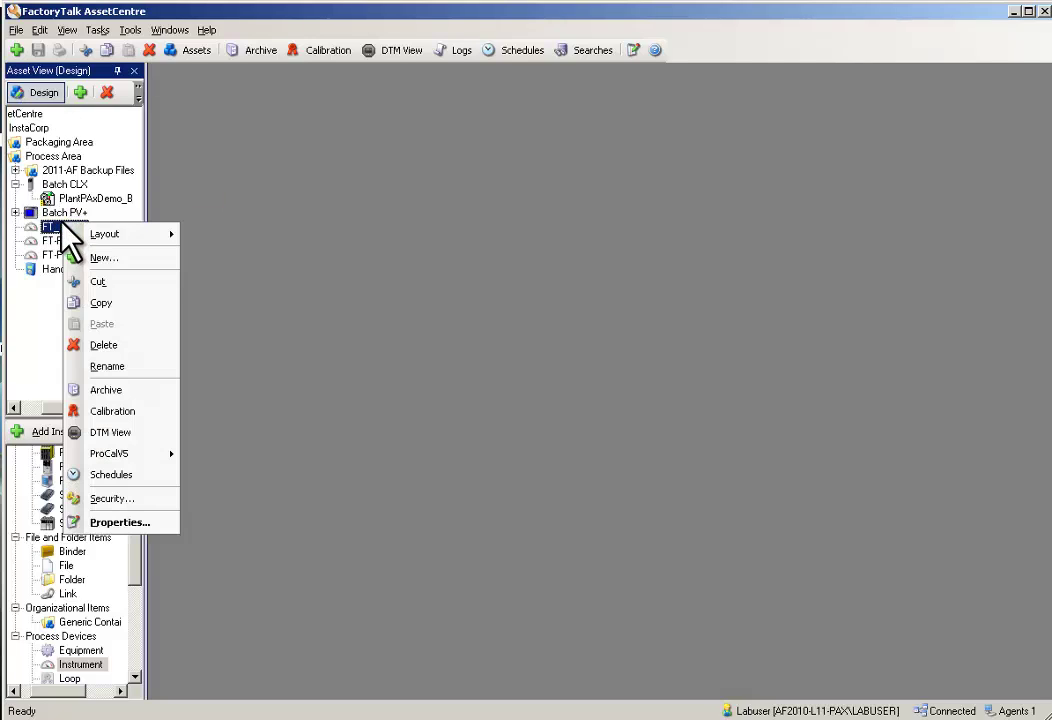
# Step: Link FT_HART's DTM Addressing Info to the PT100 device and save its properties
pyautogui.click(153, 524)
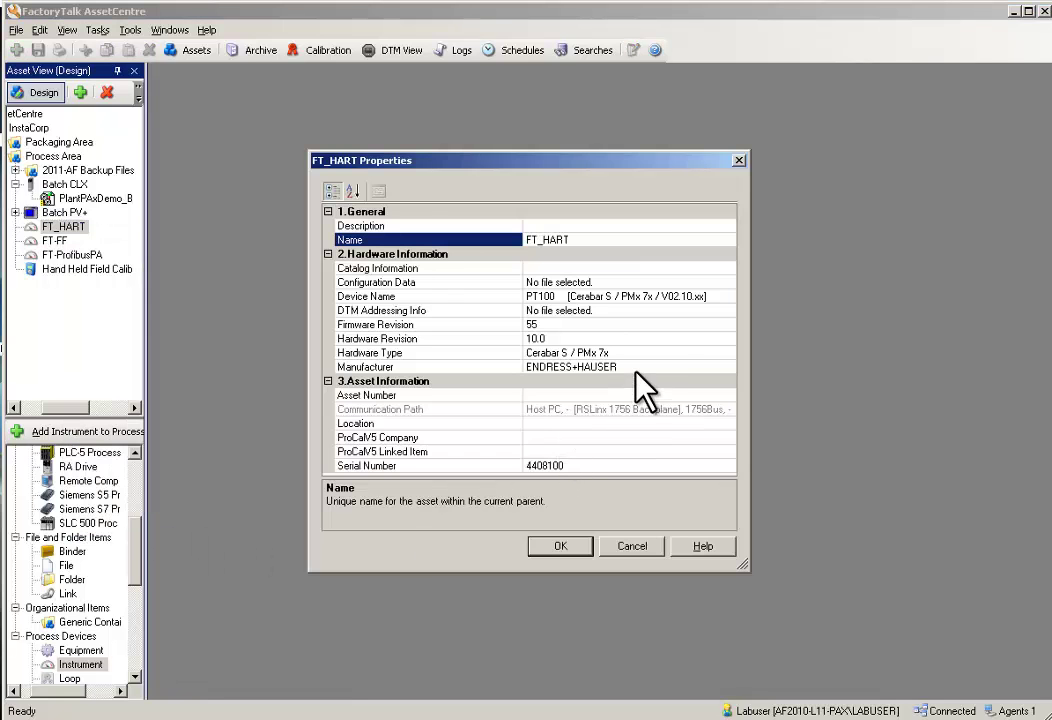
pyautogui.click(665, 310)
pyautogui.click(727, 310)
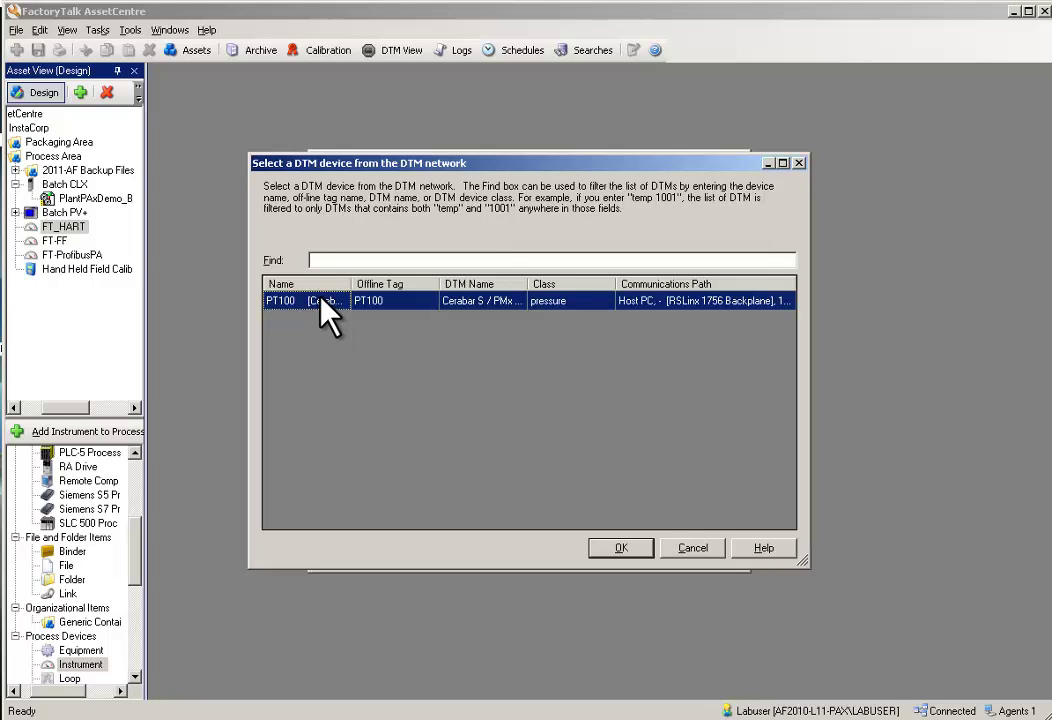
pyautogui.click(632, 554)
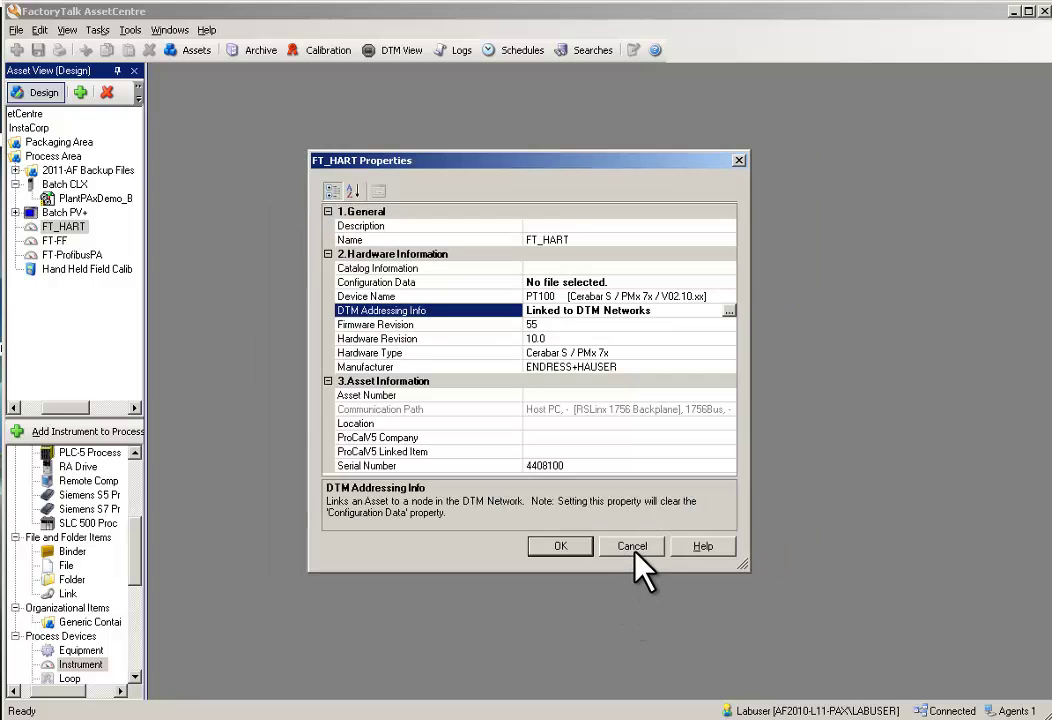
pyautogui.click(570, 552)
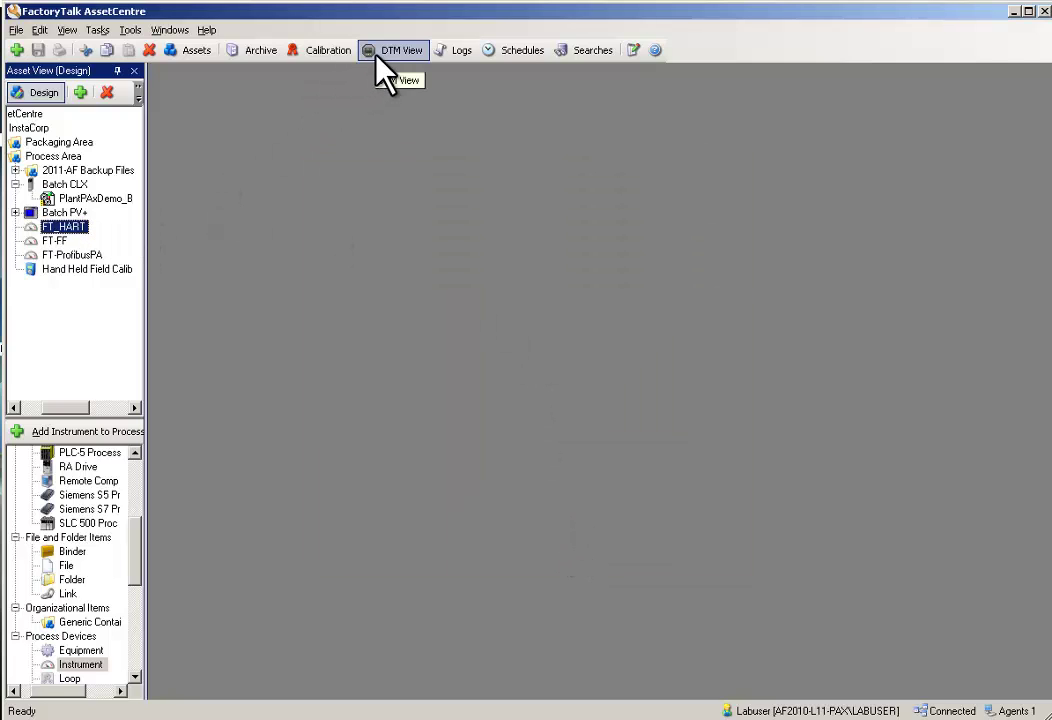
# Step: Open the DTM View for FT_HART and bring the PT100 Cerabar S online
pyautogui.click(377, 56)
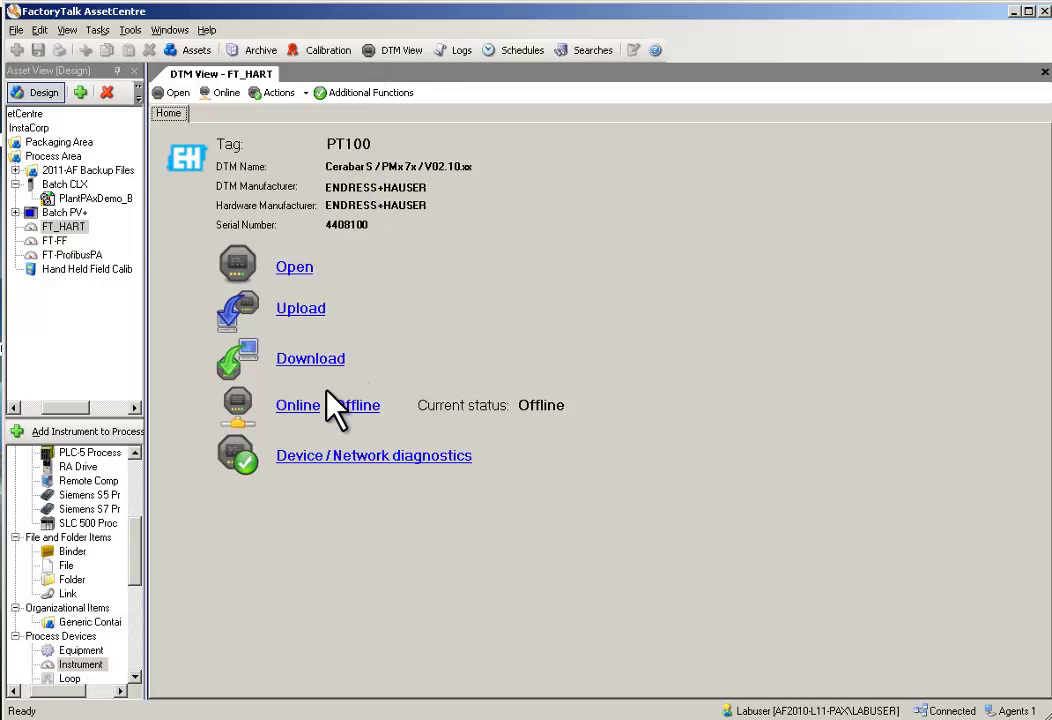
pyautogui.click(298, 406)
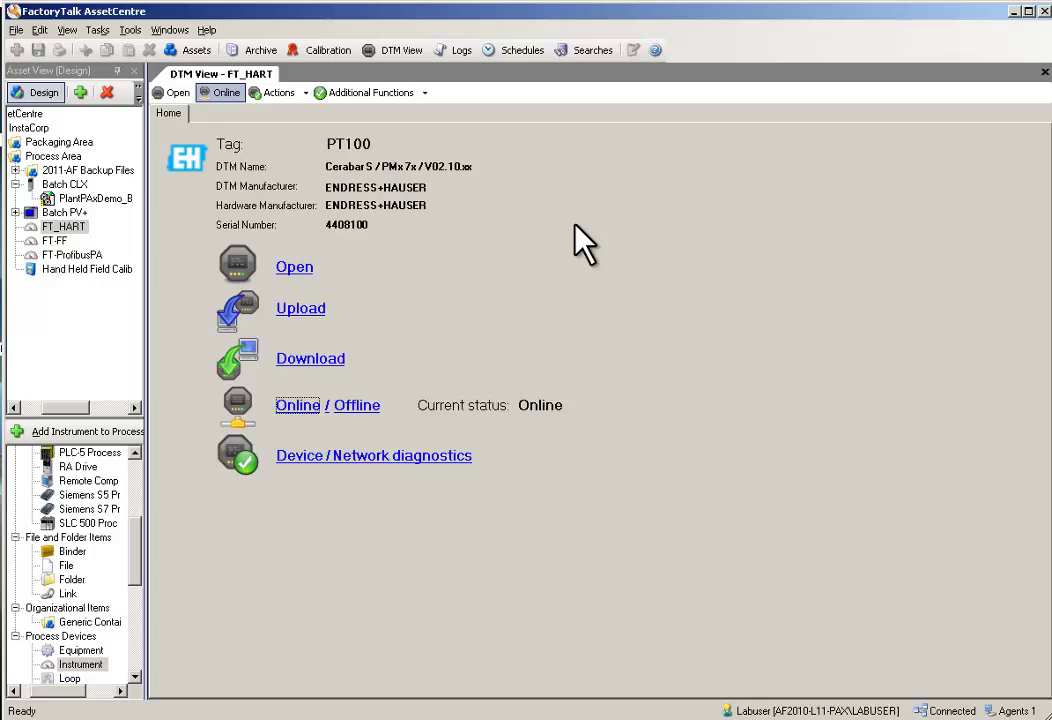
# Step: In PT100's online configuration, set URV to 12 and LRV to 1 psi, then browse the parameter groups
pyautogui.click(294, 268)
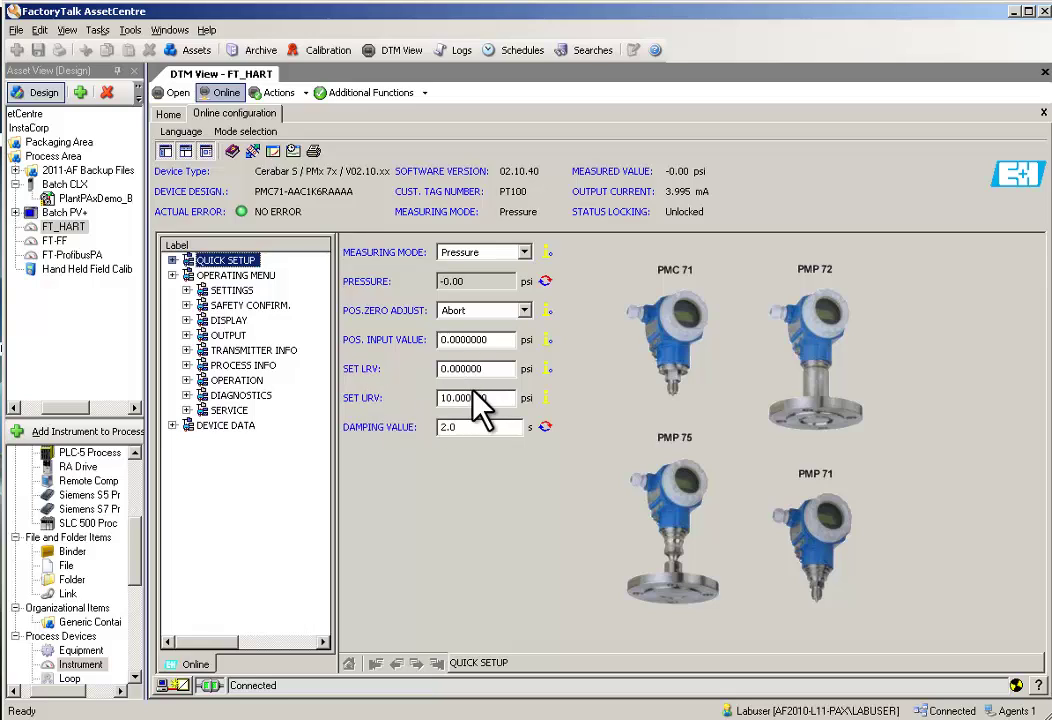
pyautogui.click(452, 397)
pyautogui.press('BackSpace')
pyautogui.write('2')
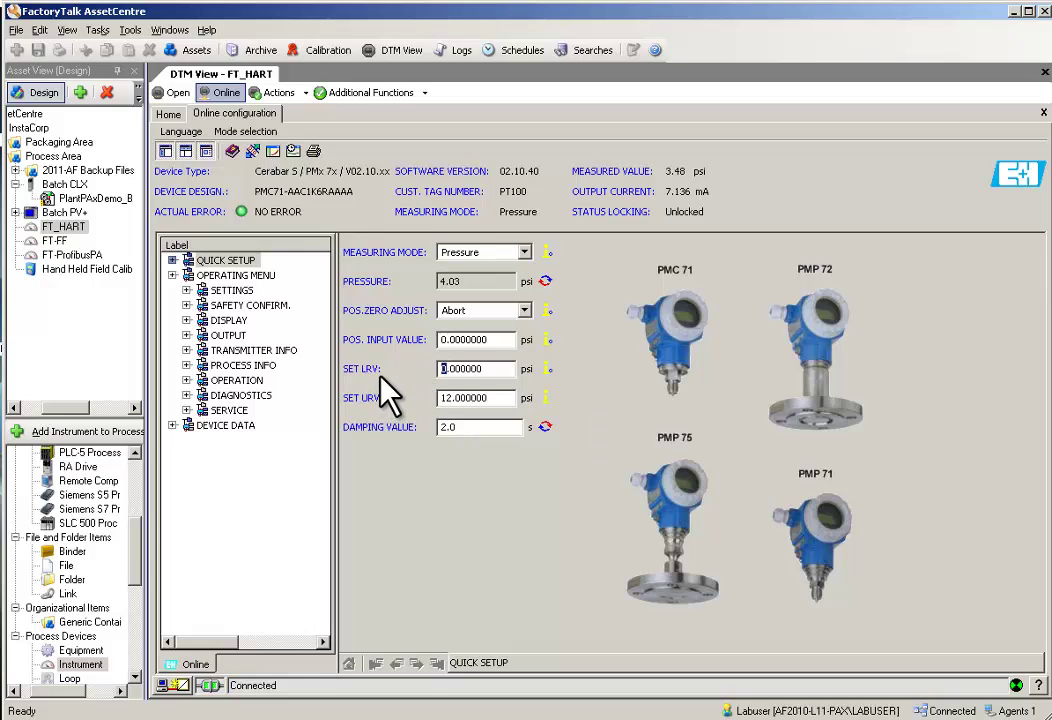
pyautogui.write('1')
pyautogui.press('Return')
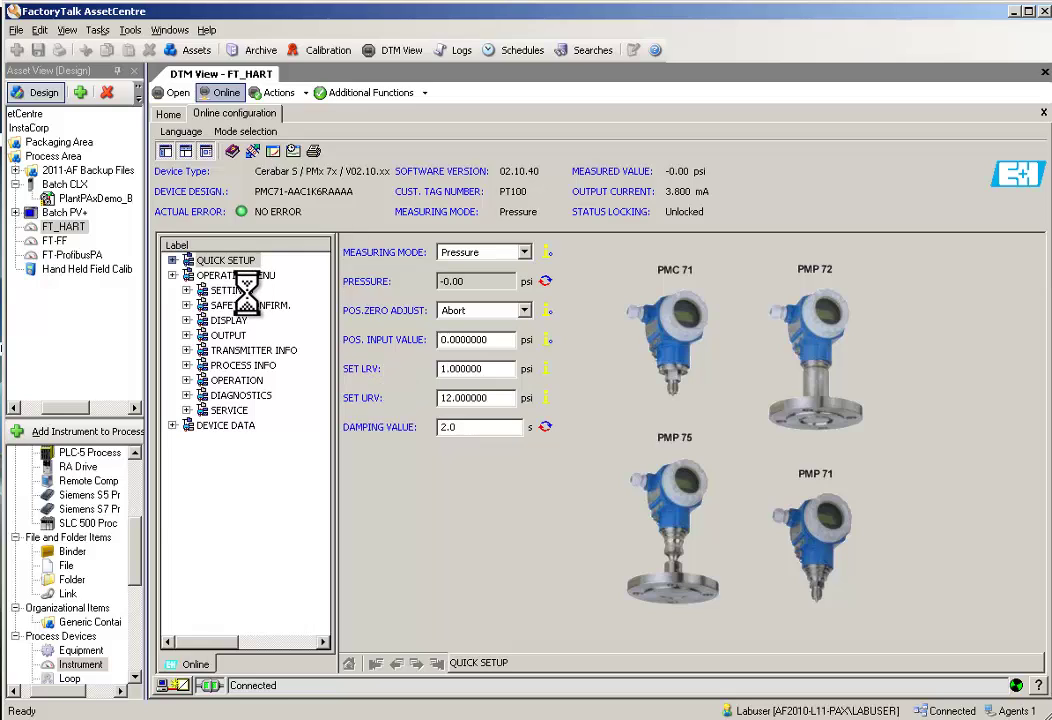
pyautogui.click(246, 291)
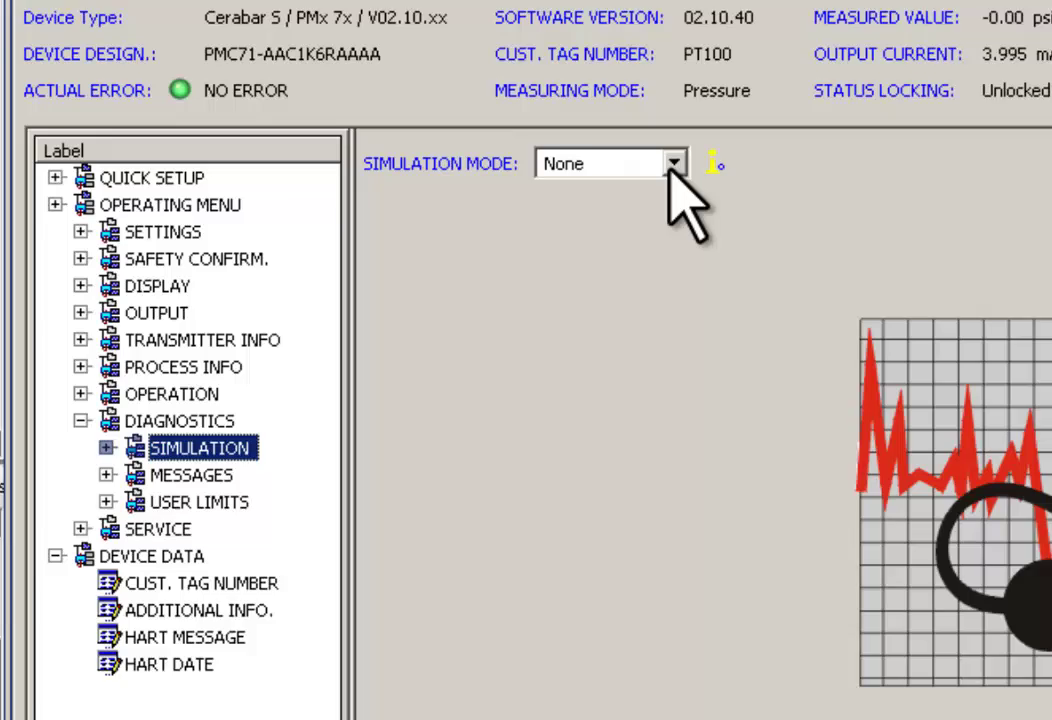
# Step: Review the options in the Simulation Mode dropdown
pyautogui.click(531, 238)
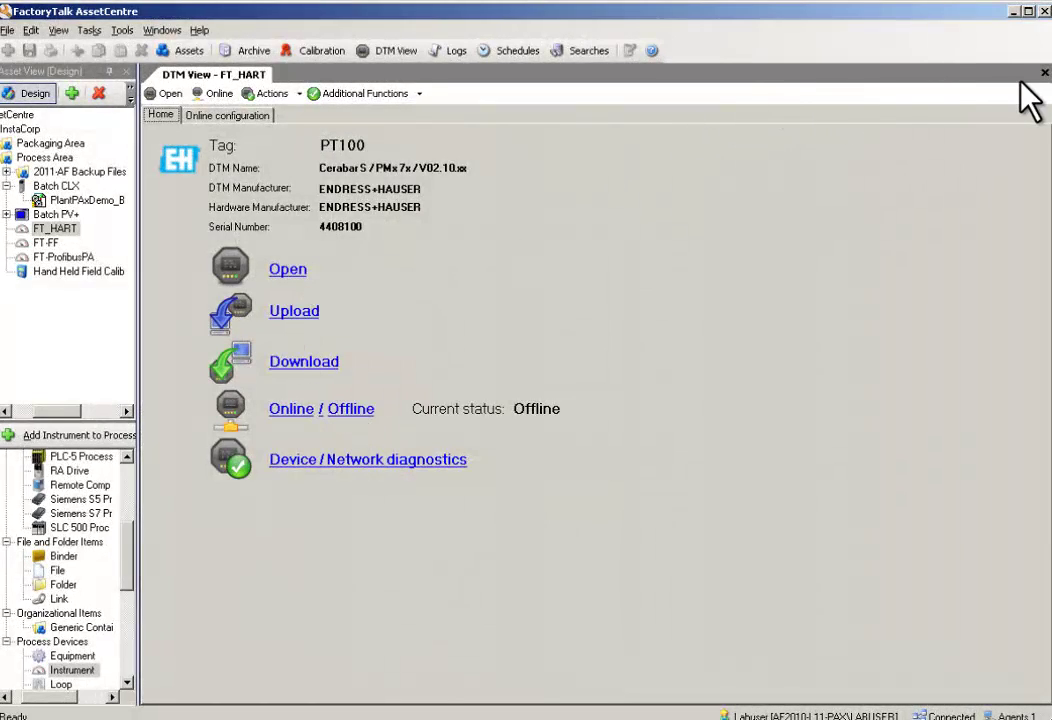
# Step: Close the DTM View - FT_HART tab
pyautogui.click(1045, 74)
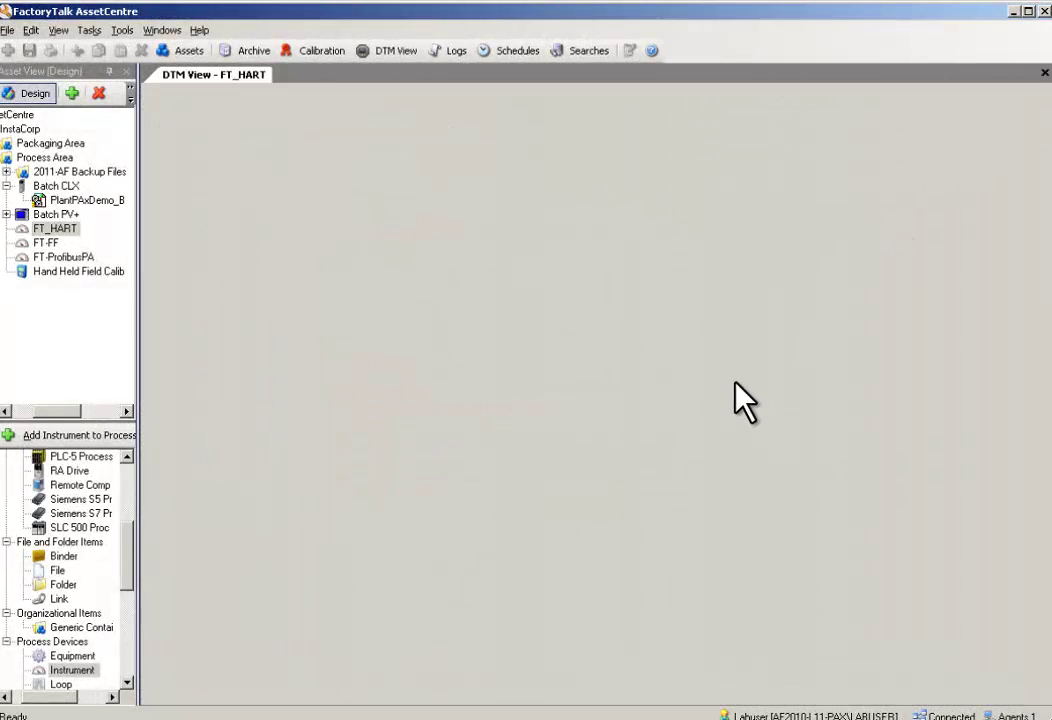